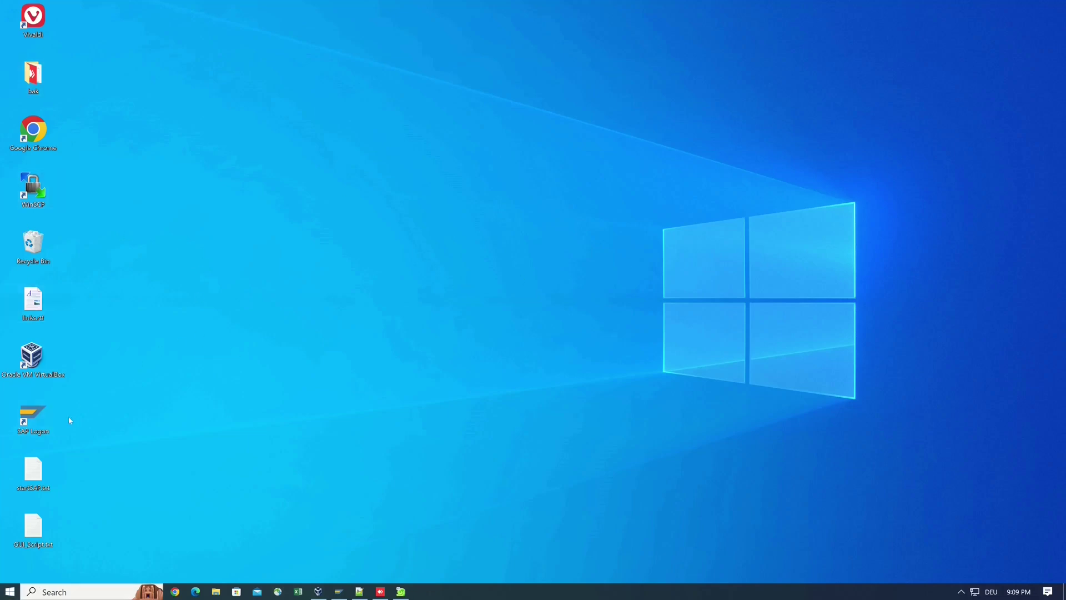
Step: Start SAP Logon and open the ABAP752 connection from the Connections list
{"action": "double_click", "coordinate": [33, 419]}
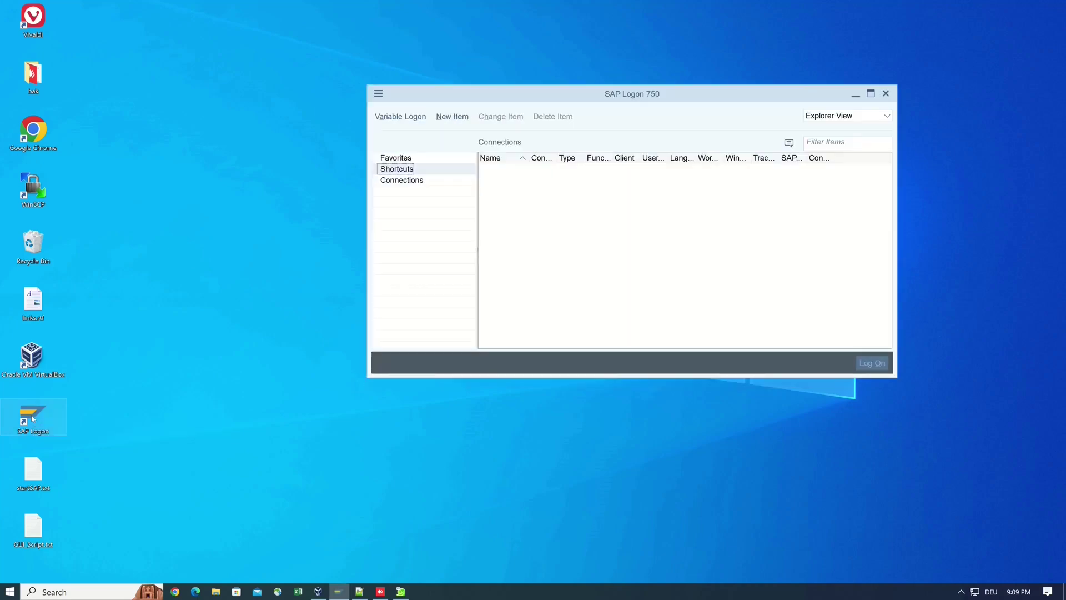
{"action": "left_click", "coordinate": [886, 94]}
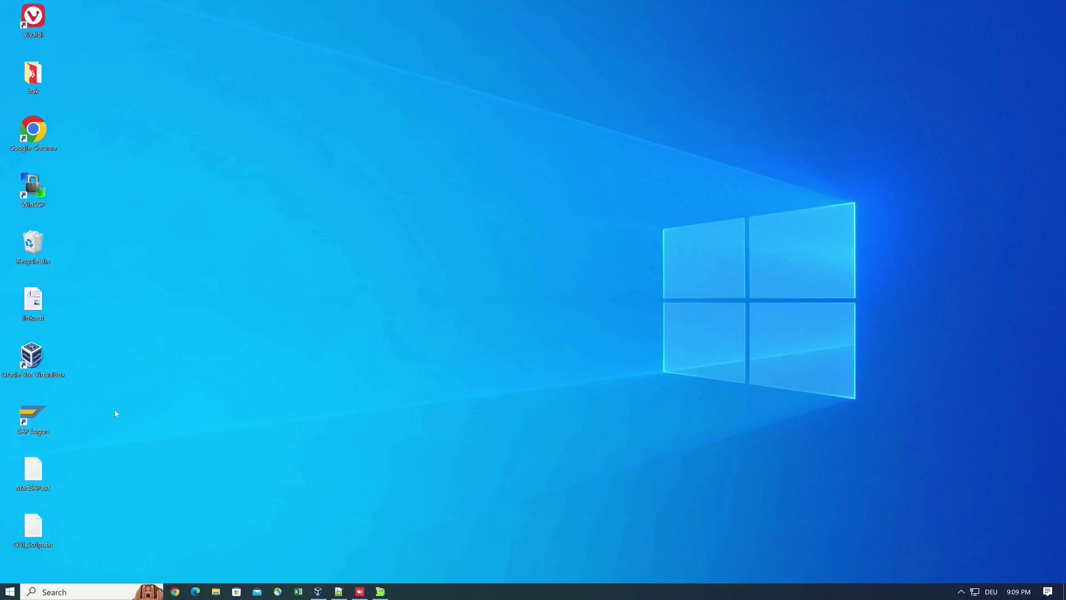
{"action": "double_click", "coordinate": [33, 419]}
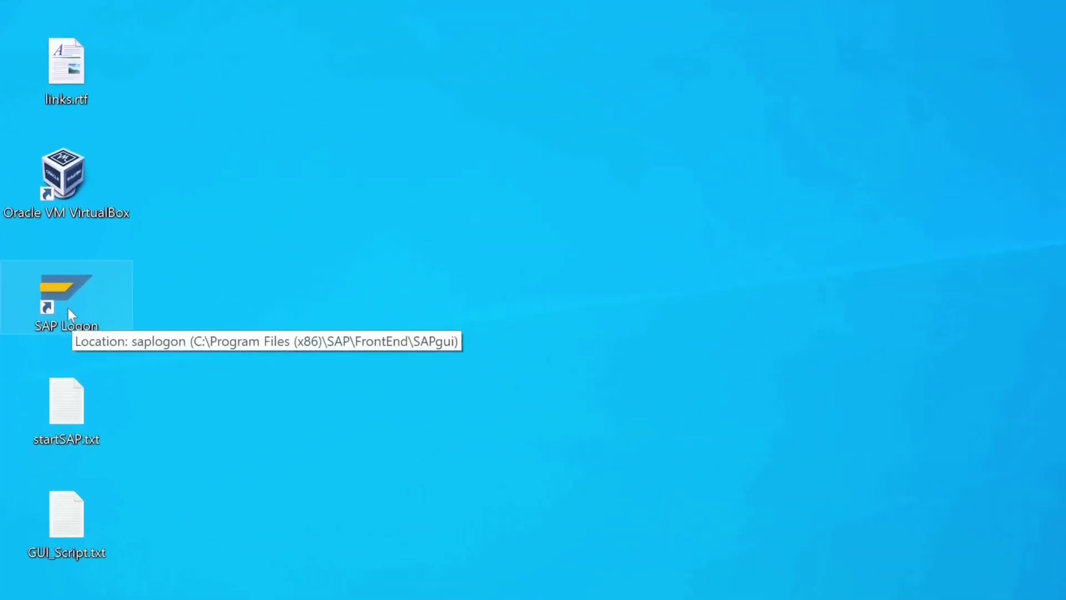
{"action": "double_click", "coordinate": [67, 308]}
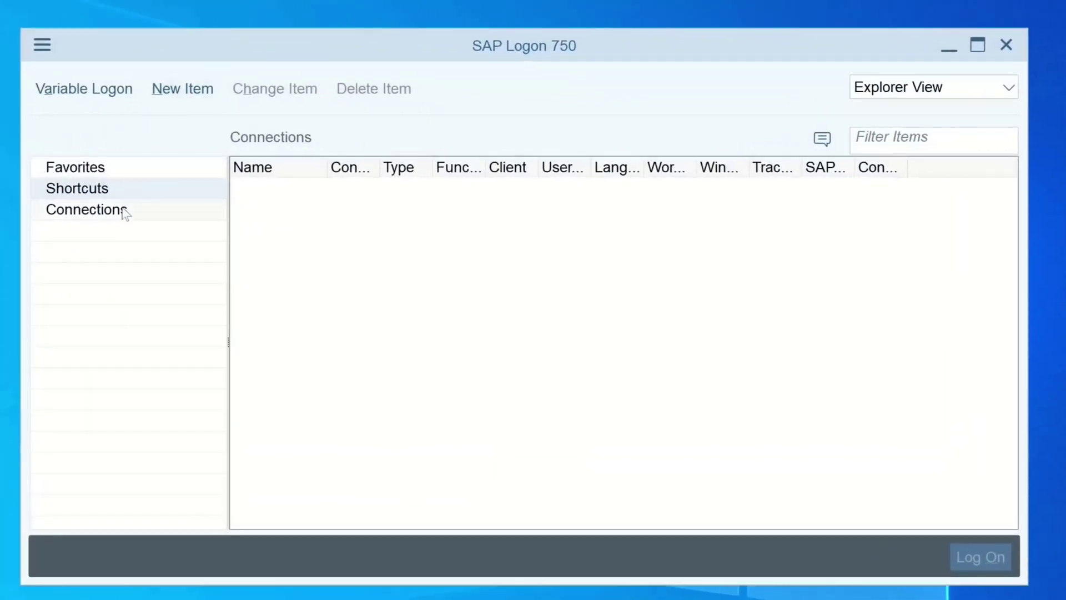
{"action": "left_click", "coordinate": [122, 211]}
{"action": "double_click", "coordinate": [307, 186]}
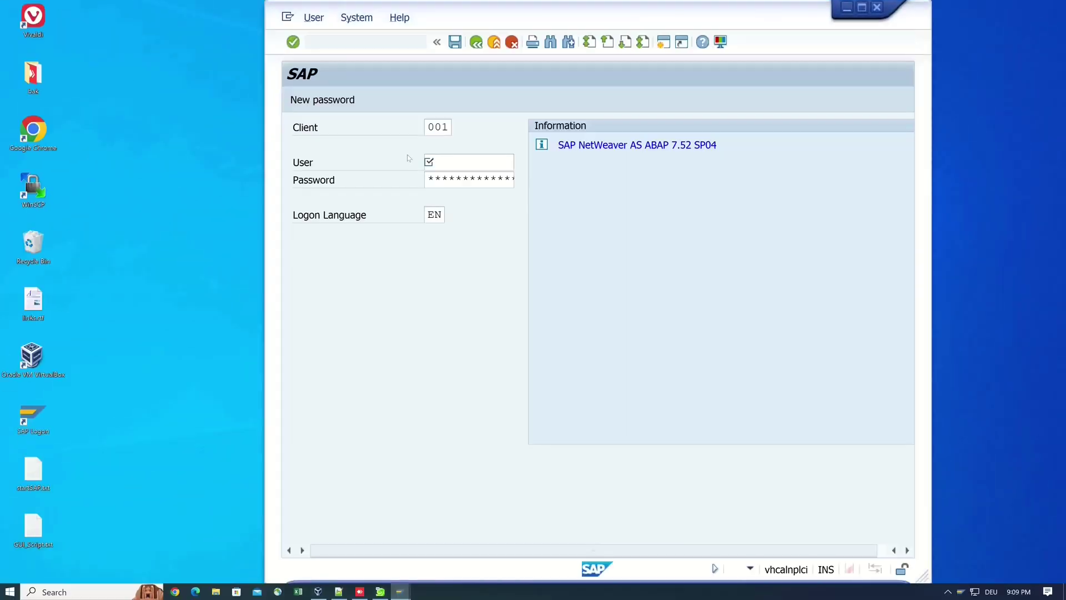
Step: Log on to client 001 as the developer user with the account password
{"action": "left_click", "coordinate": [446, 164]}
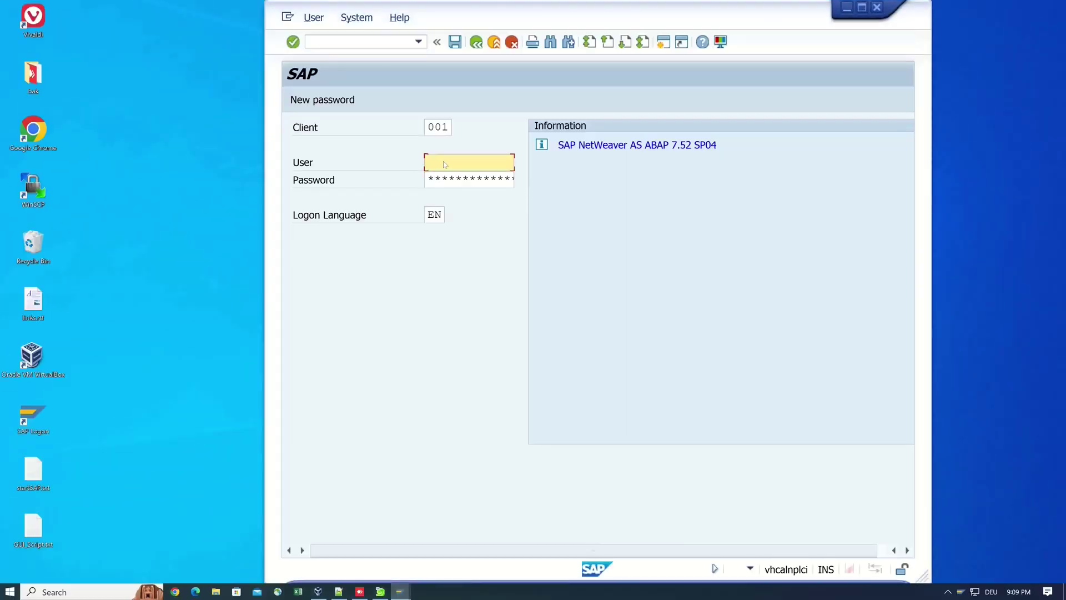
{"action": "type", "text": "Developer"}
{"action": "key", "text": "Tab"}
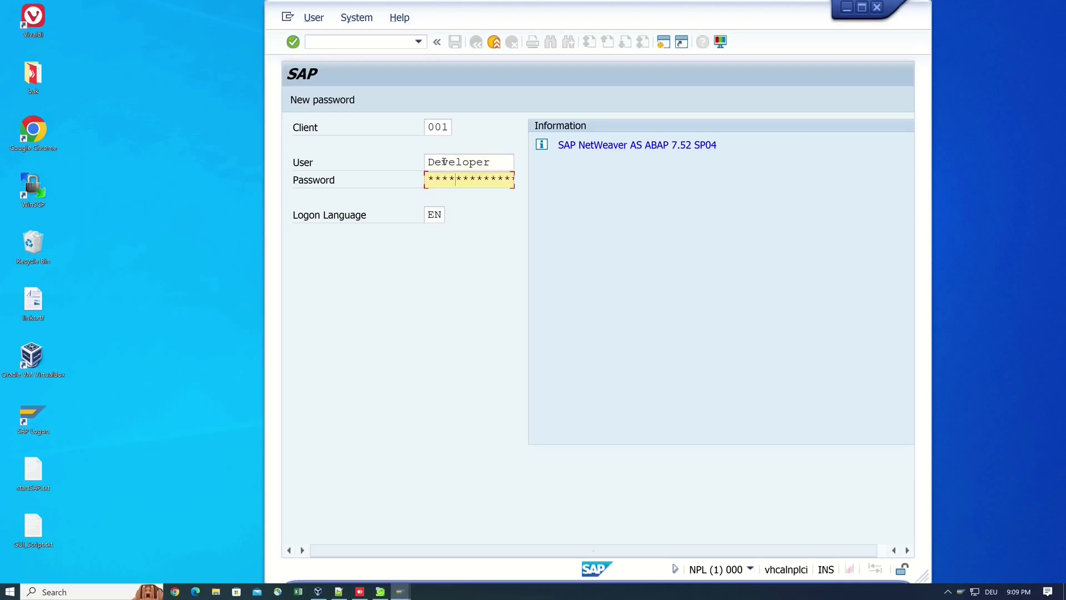
{"action": "key", "text": "Return"}
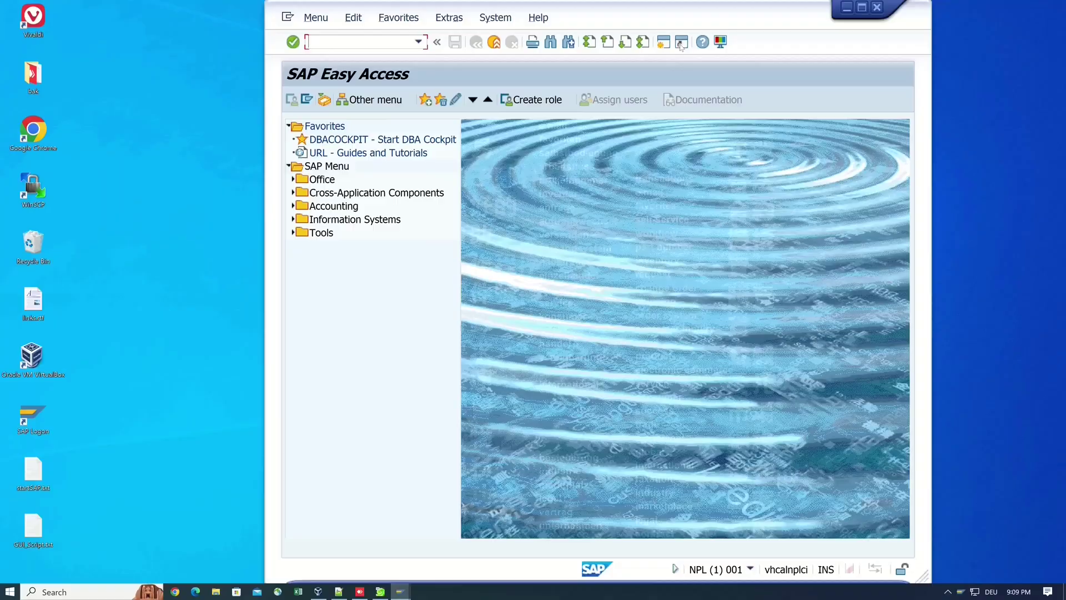
Step: Generate a shortcut titled 'SAP NPL' for ABAP752 with no transaction, stored in SAP Logon
{"action": "left_click", "coordinate": [600, 90]}
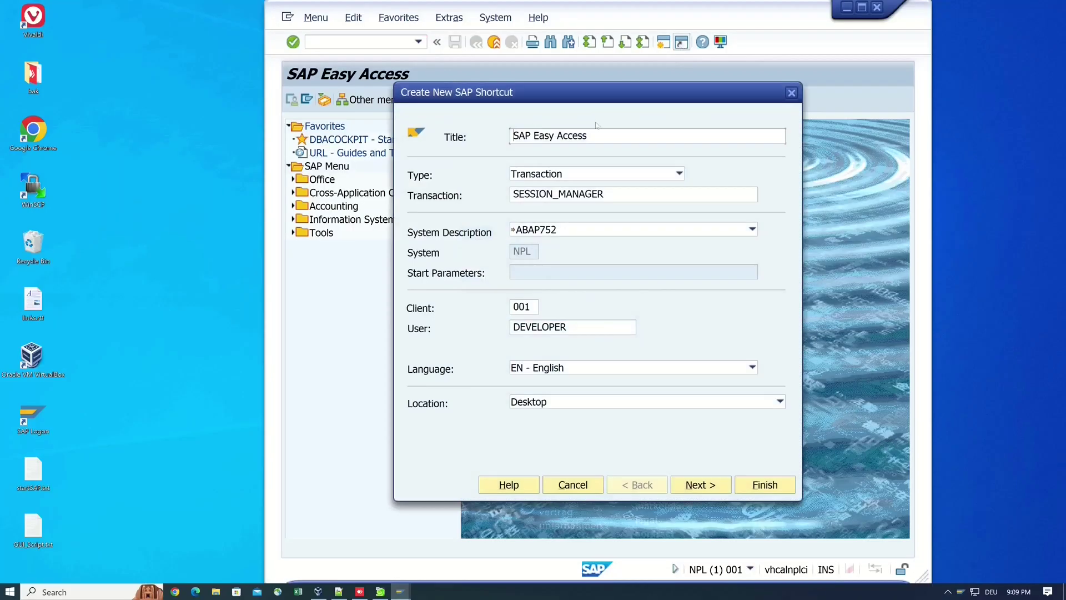
{"action": "left_click_drag", "start_coordinate": [587, 135], "coordinate": [485, 137]}
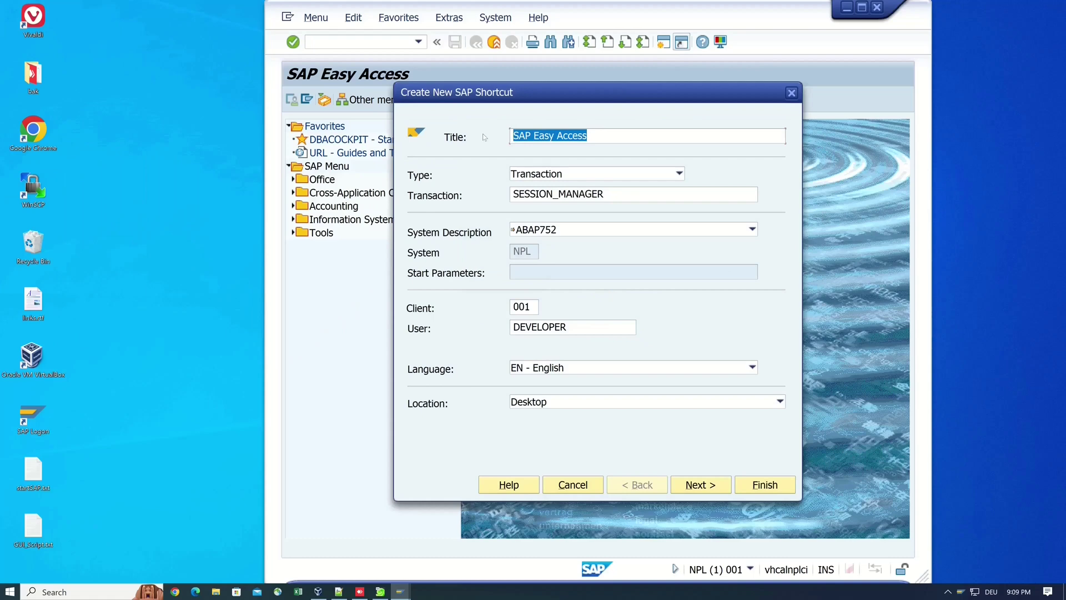
{"action": "type", "text": "SAP NPL"}
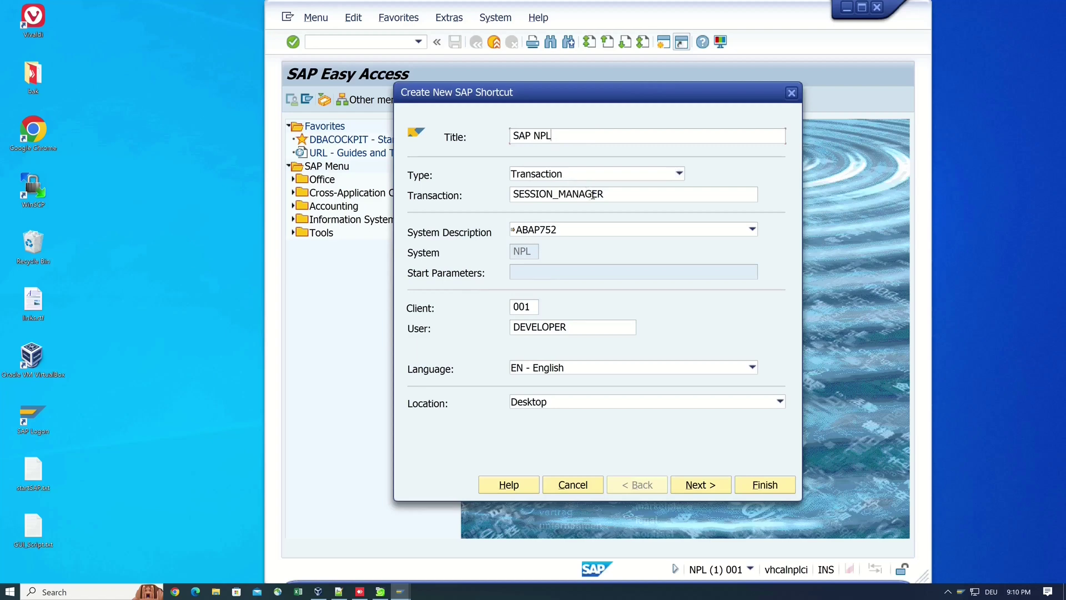
{"action": "left_click_drag", "start_coordinate": [606, 194], "coordinate": [436, 186]}
{"action": "key", "text": "BackSpace"}
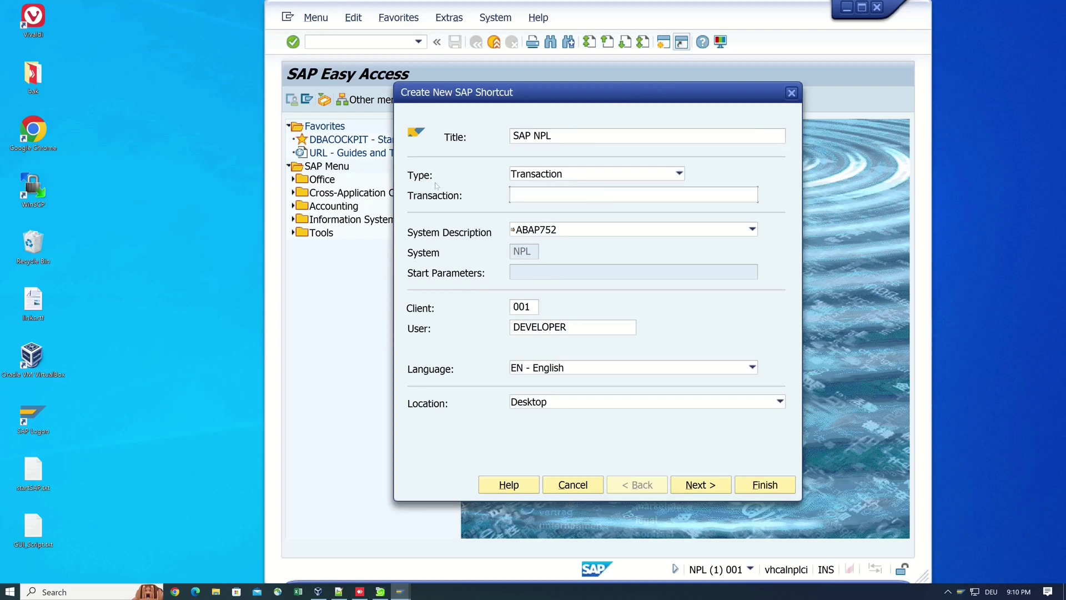
{"action": "left_click", "coordinate": [555, 230]}
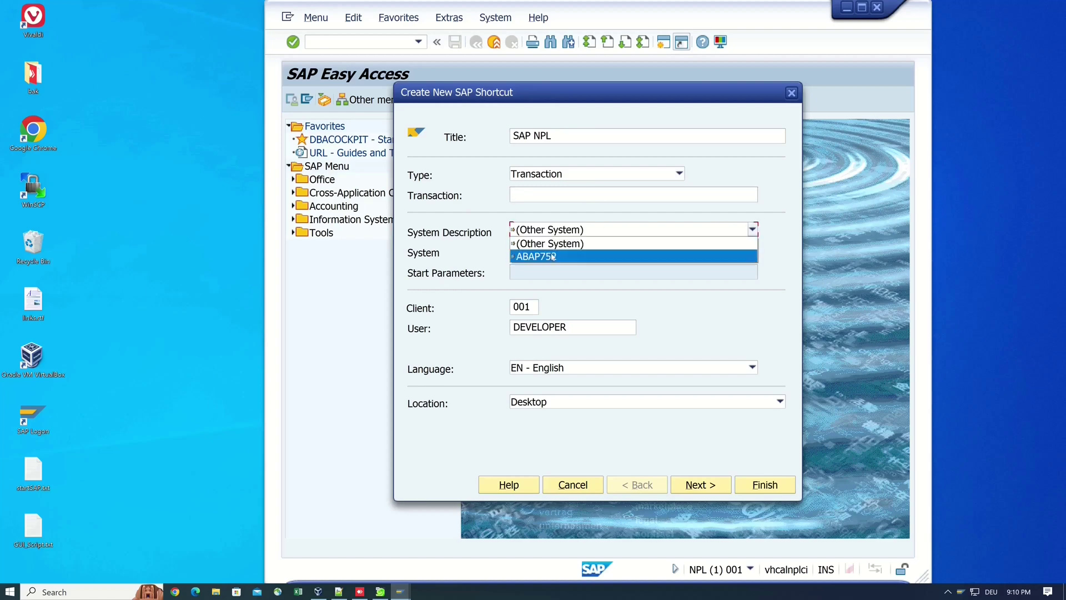
{"action": "left_click", "coordinate": [552, 257]}
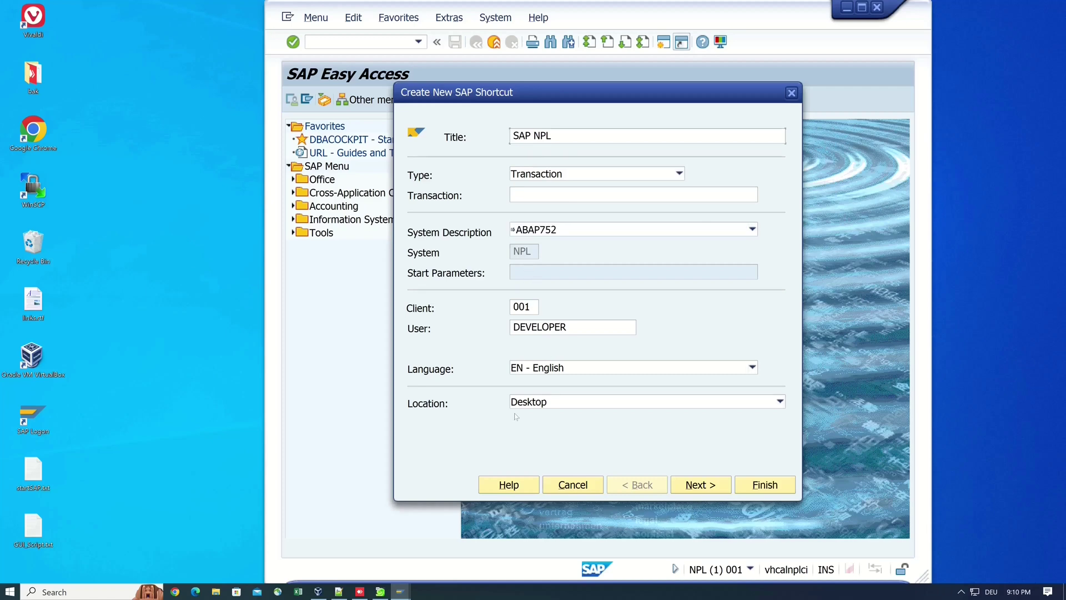
{"action": "left_click", "coordinate": [537, 403]}
{"action": "left_click", "coordinate": [539, 416]}
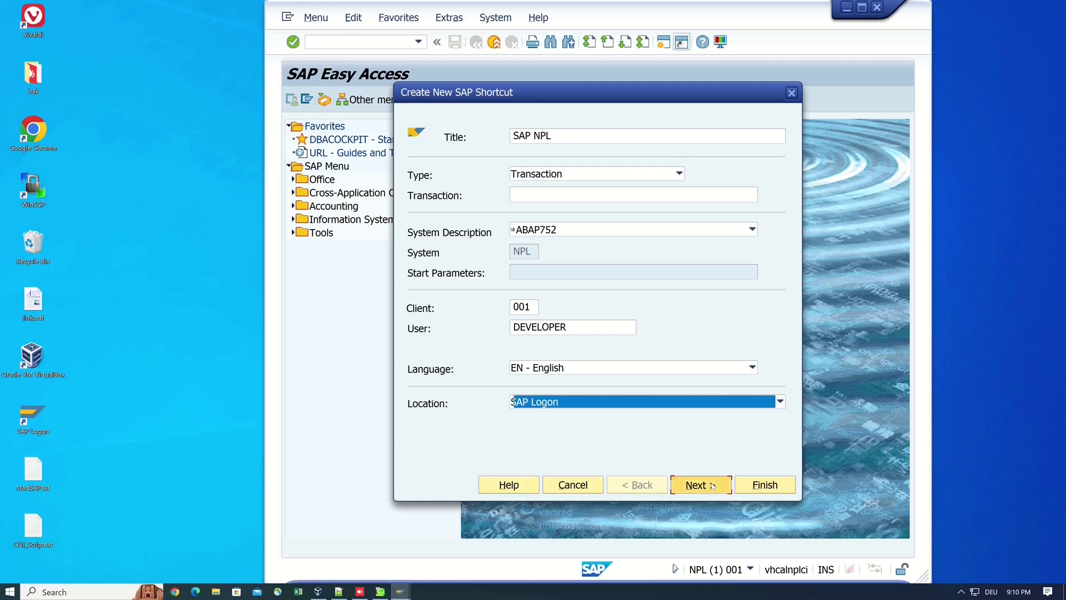
{"action": "left_click", "coordinate": [694, 485]}
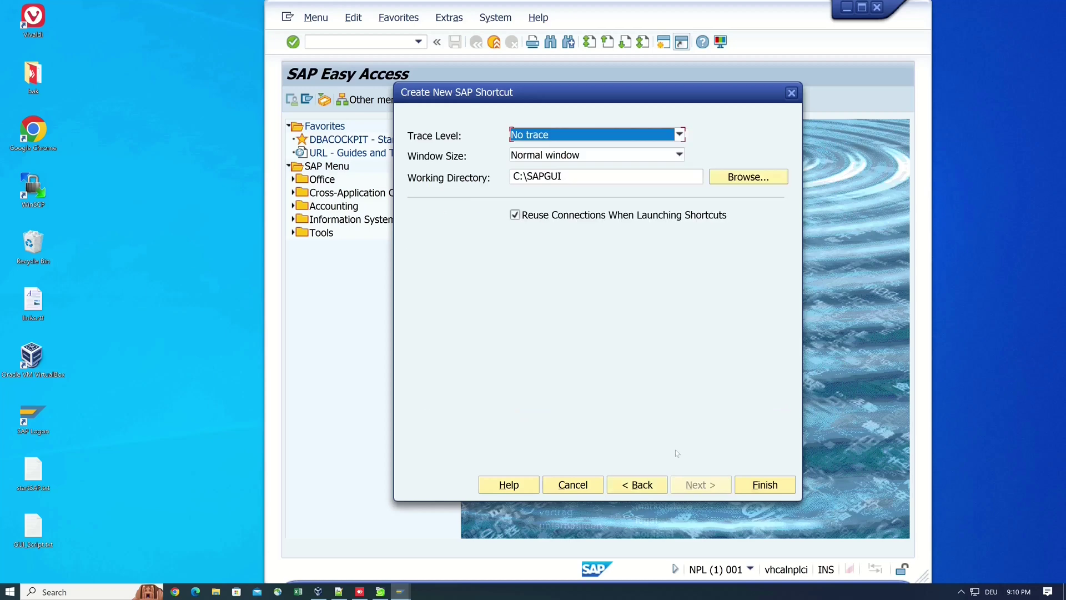
{"action": "left_click", "coordinate": [765, 485]}
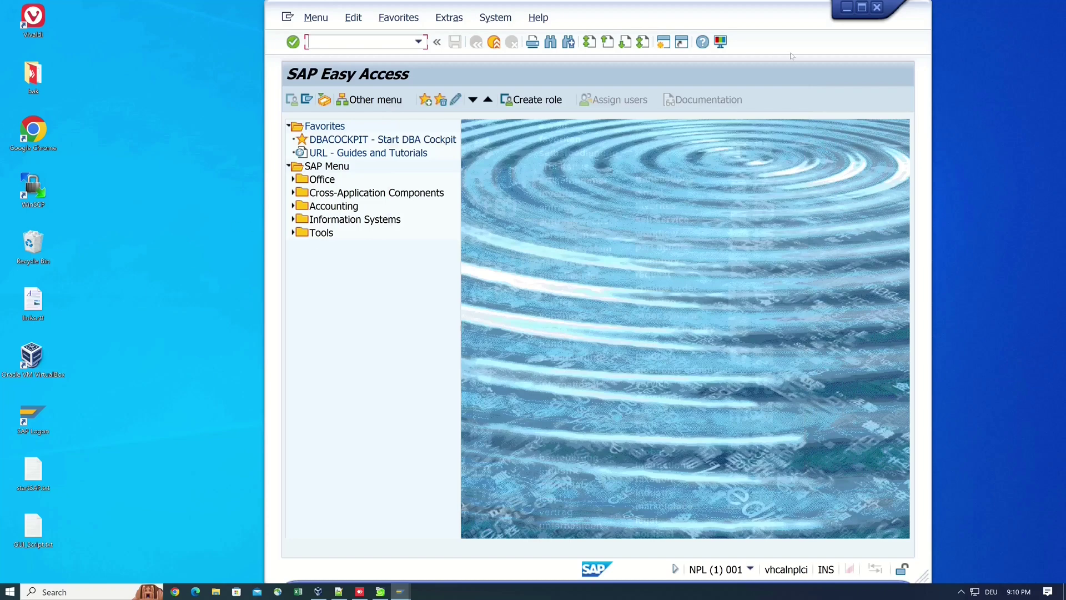
Step: Log off, then log on to client 001 through the SAP NPL entry in Shortcuts
{"action": "left_click", "coordinate": [878, 6]}
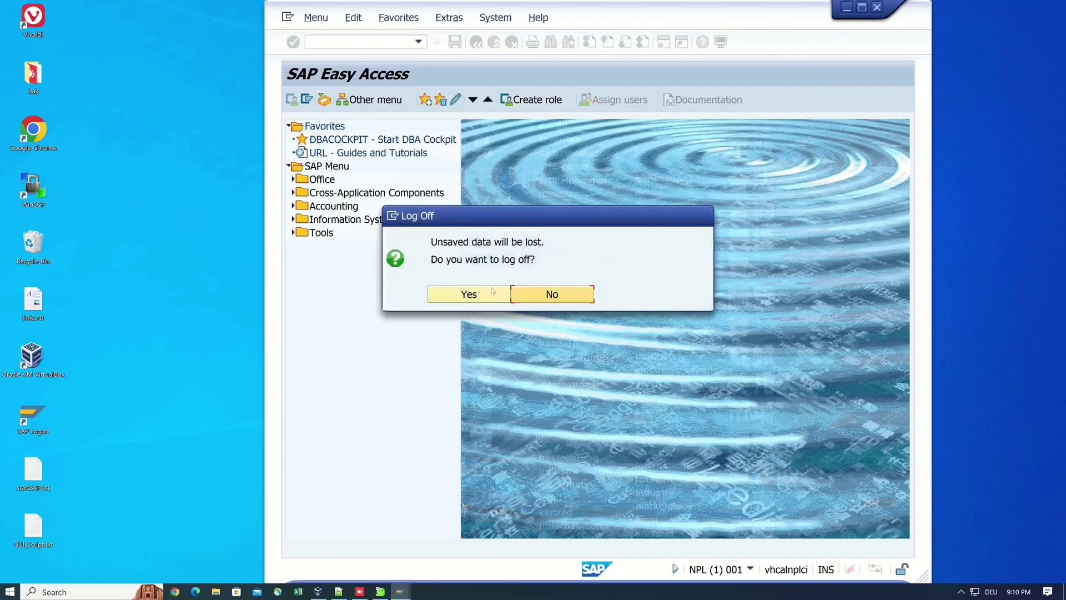
{"action": "left_click", "coordinate": [492, 294]}
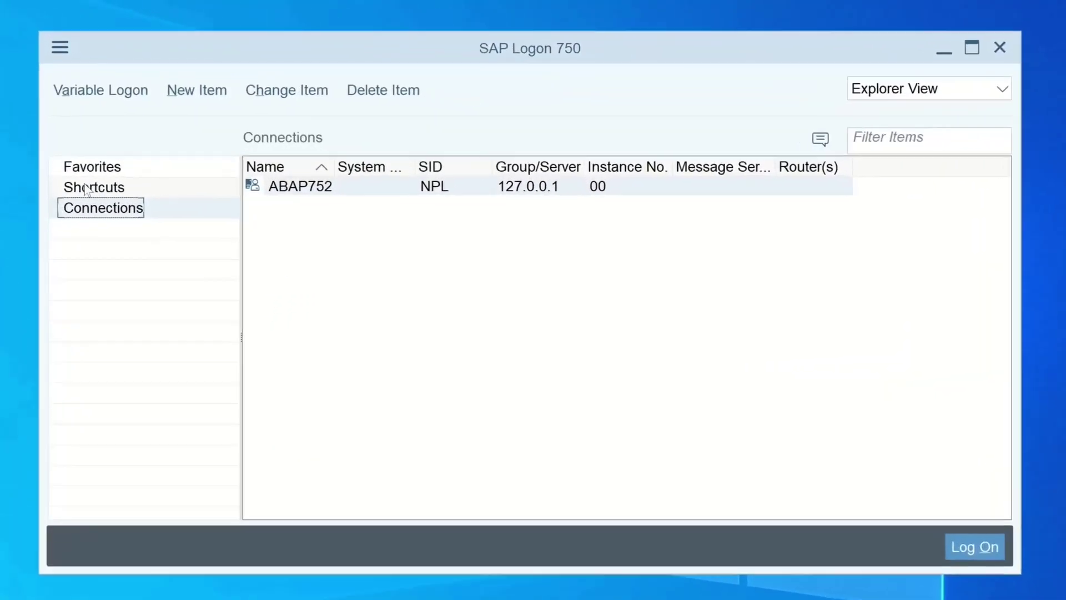
{"action": "left_click", "coordinate": [87, 188]}
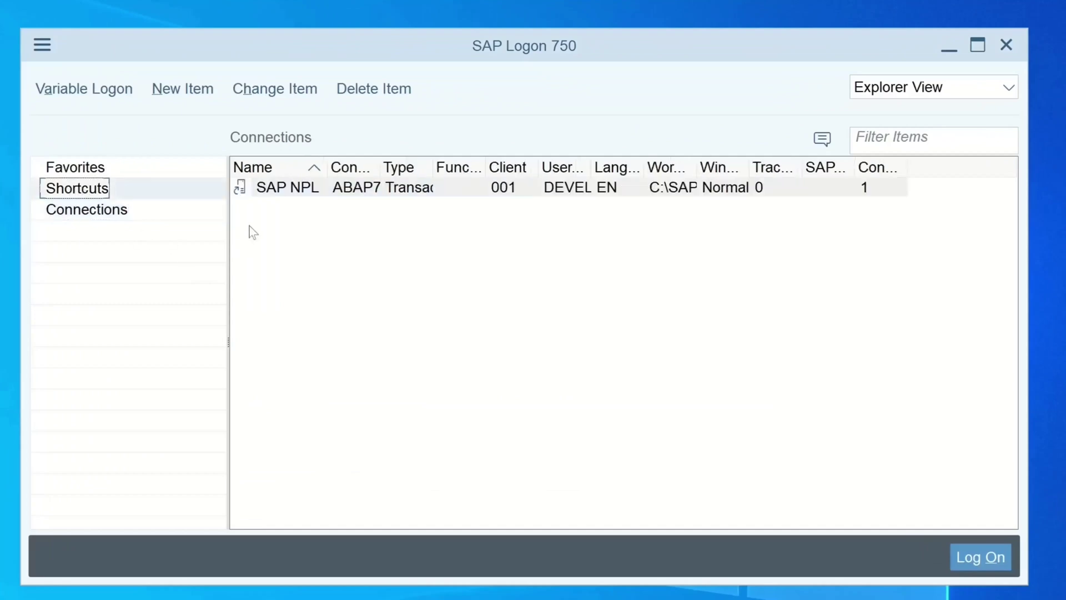
{"action": "left_click", "coordinate": [275, 168]}
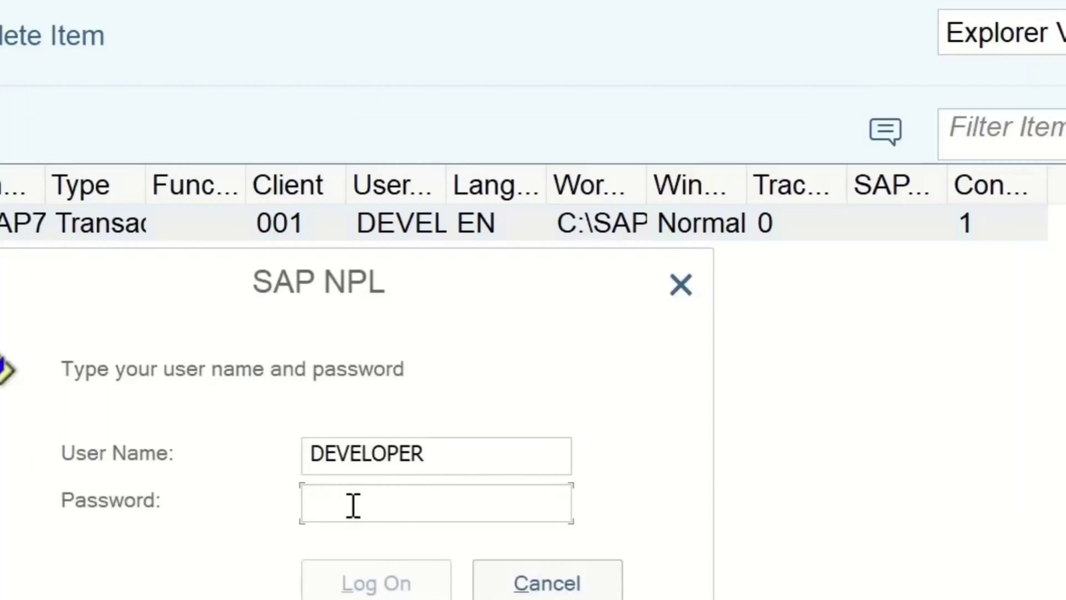
{"action": "type", "text": "D"}
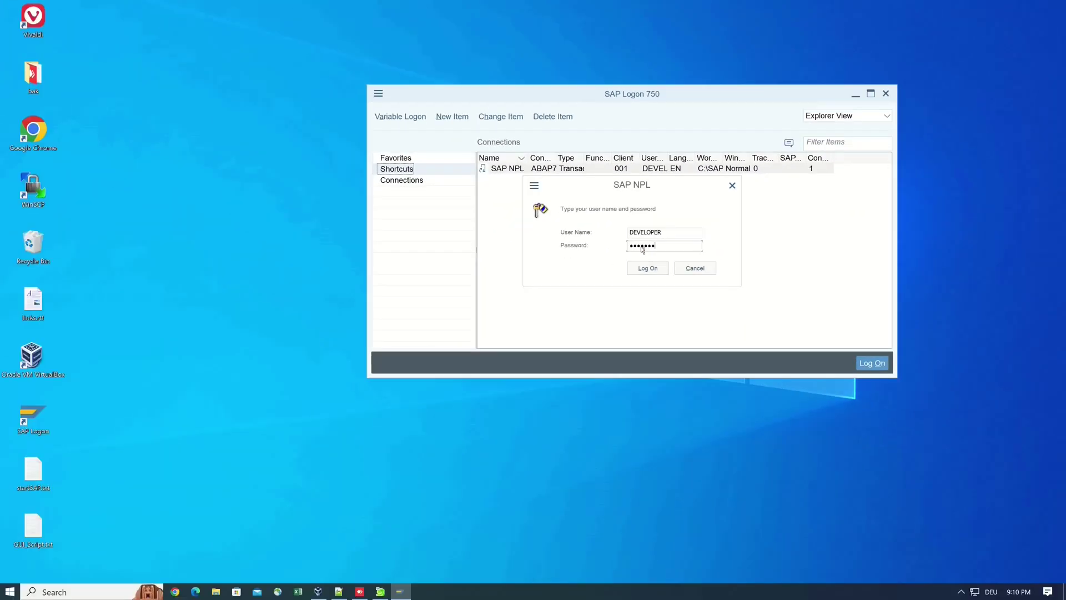
{"action": "key", "text": "Return"}
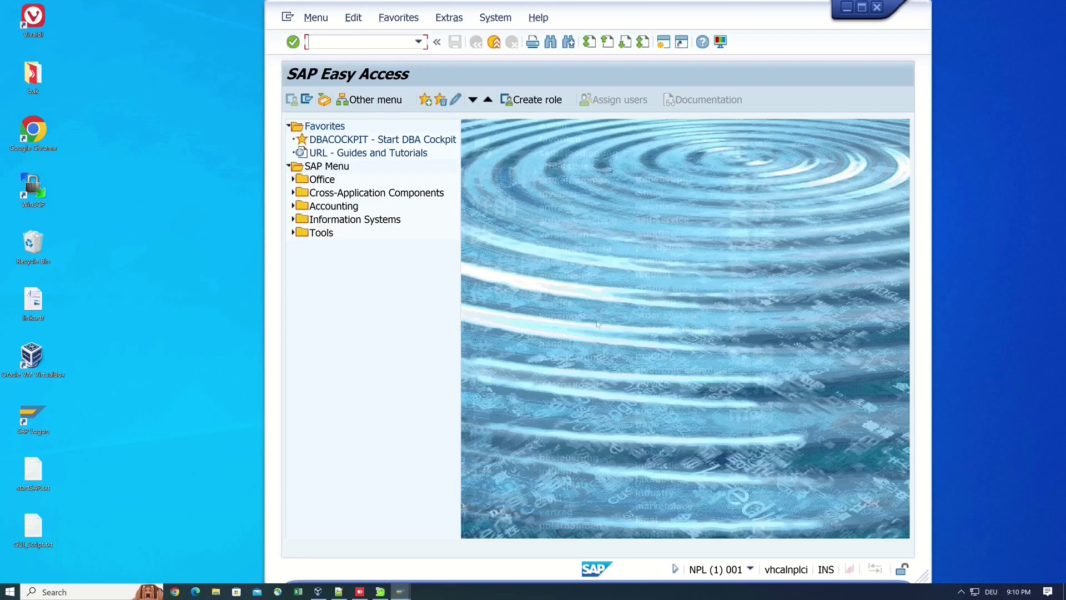
Step: Start a new shortcut titled 'SAP NPL' with the SESSION_MANAGER transaction removed
{"action": "left_click", "coordinate": [682, 42]}
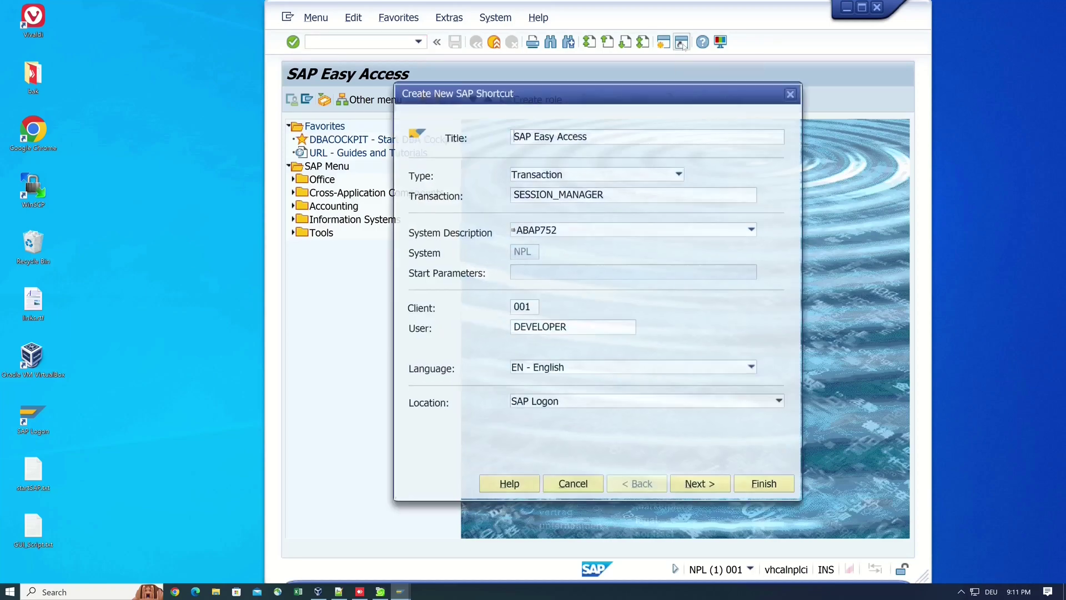
{"action": "left_click_drag", "start_coordinate": [594, 135], "coordinate": [476, 136]}
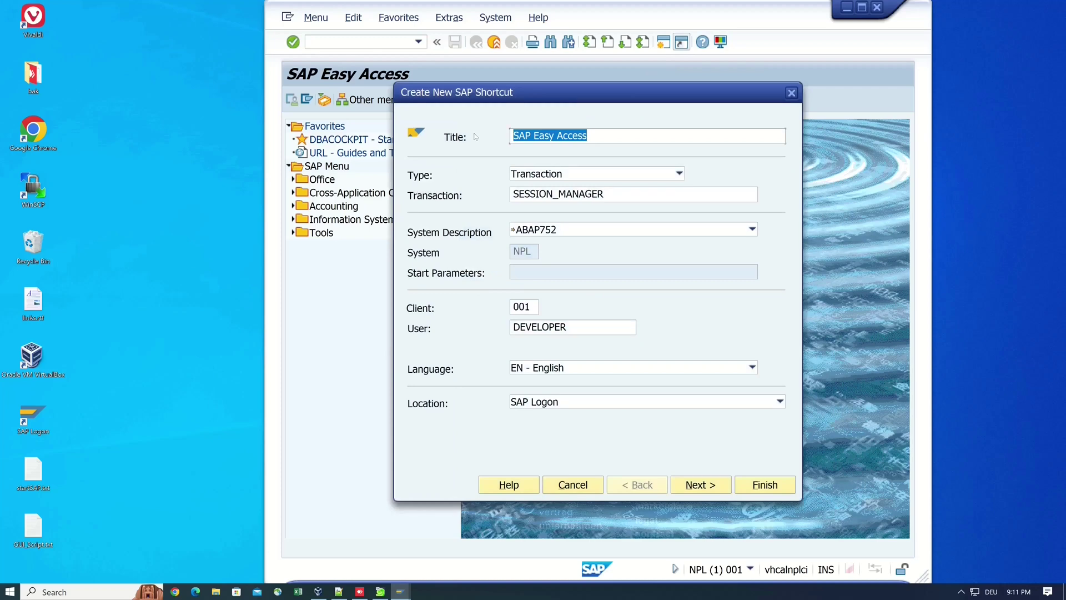
{"action": "type", "text": "SAPNPL"}
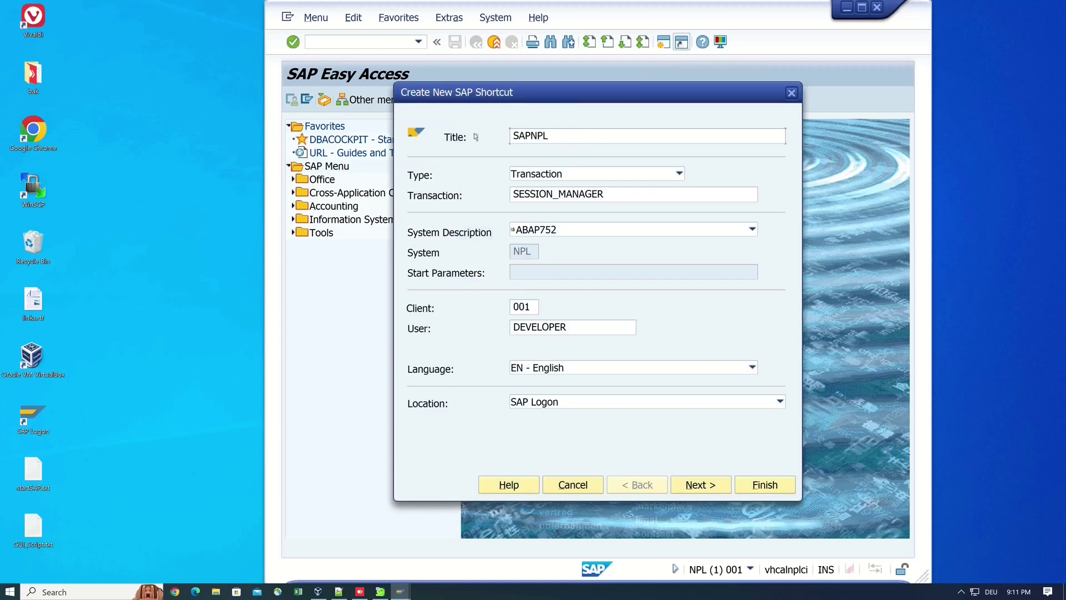
{"action": "key", "text": "Left"}
{"action": "key", "text": "Left"}
{"action": "key", "text": "Left"}
{"action": "left_click_drag", "start_coordinate": [608, 194], "coordinate": [471, 193]}
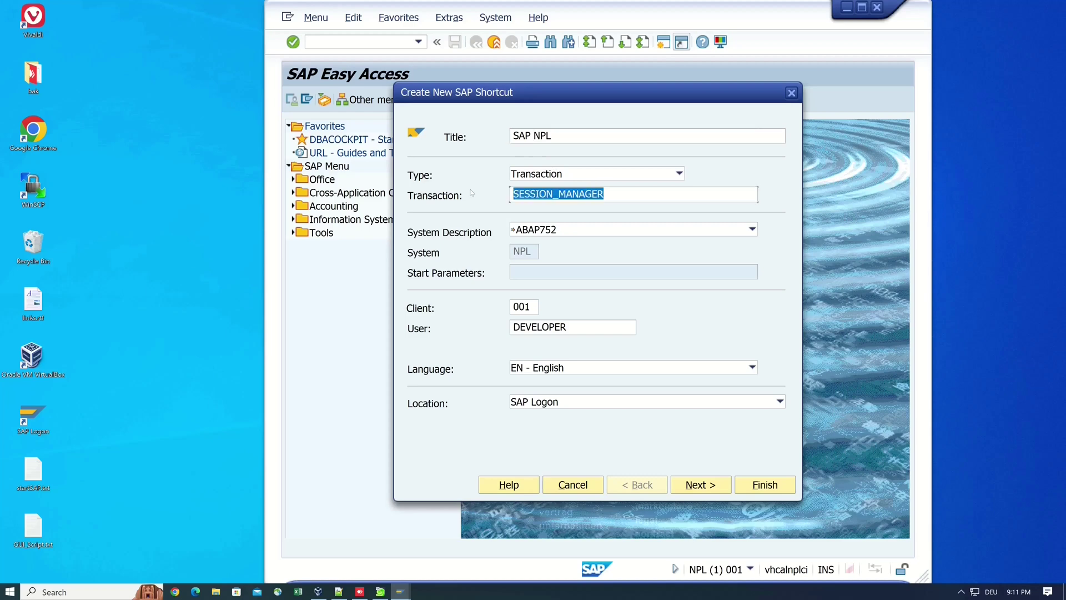
{"action": "key", "text": "Delete"}
{"action": "left_click", "coordinate": [549, 175]}
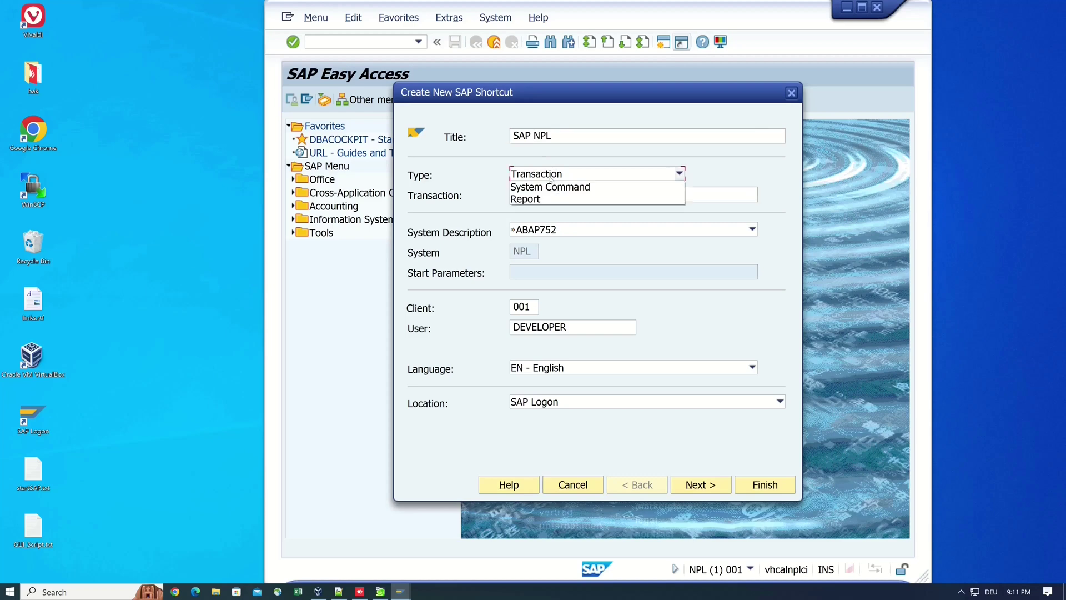
{"action": "left_click", "coordinate": [724, 171]}
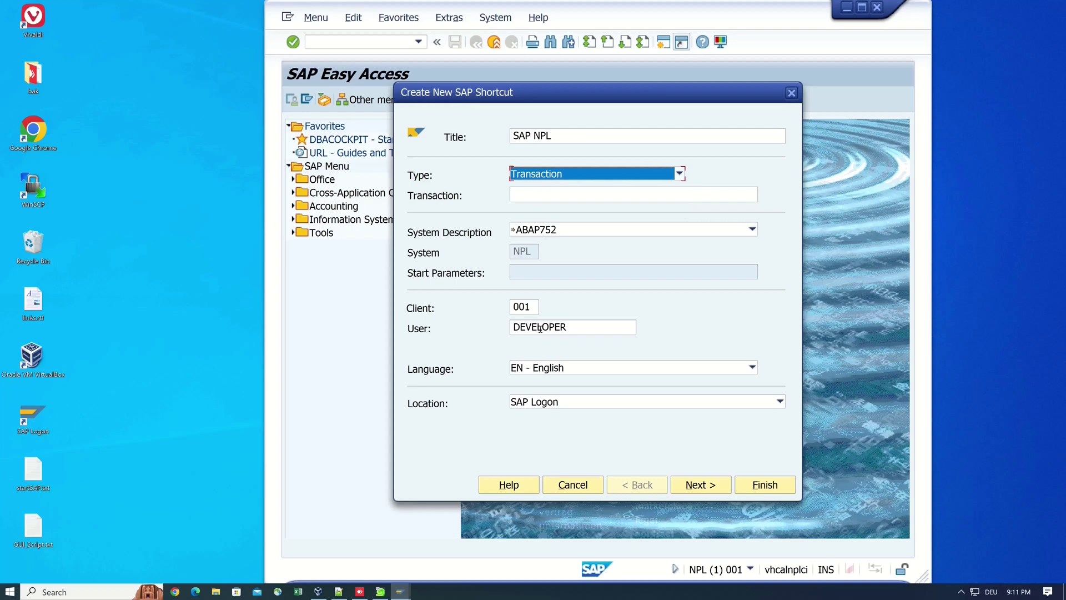
Step: Save the shortcut to the Desktop as NPL SAP NPL.sap and acknowledge the confirmation
{"action": "left_click", "coordinate": [554, 407]}
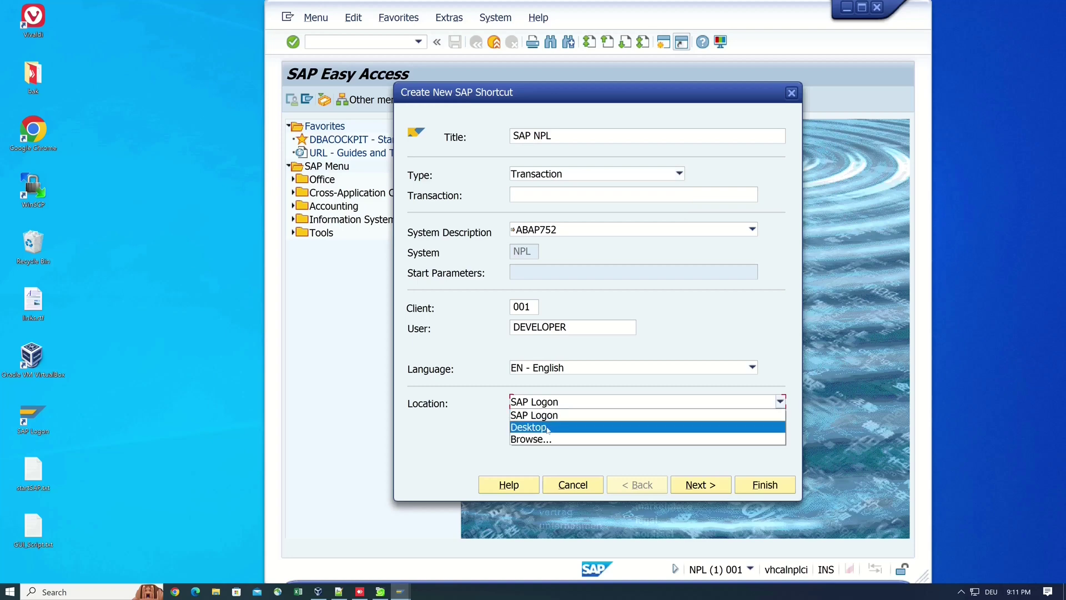
{"action": "left_click", "coordinate": [547, 428]}
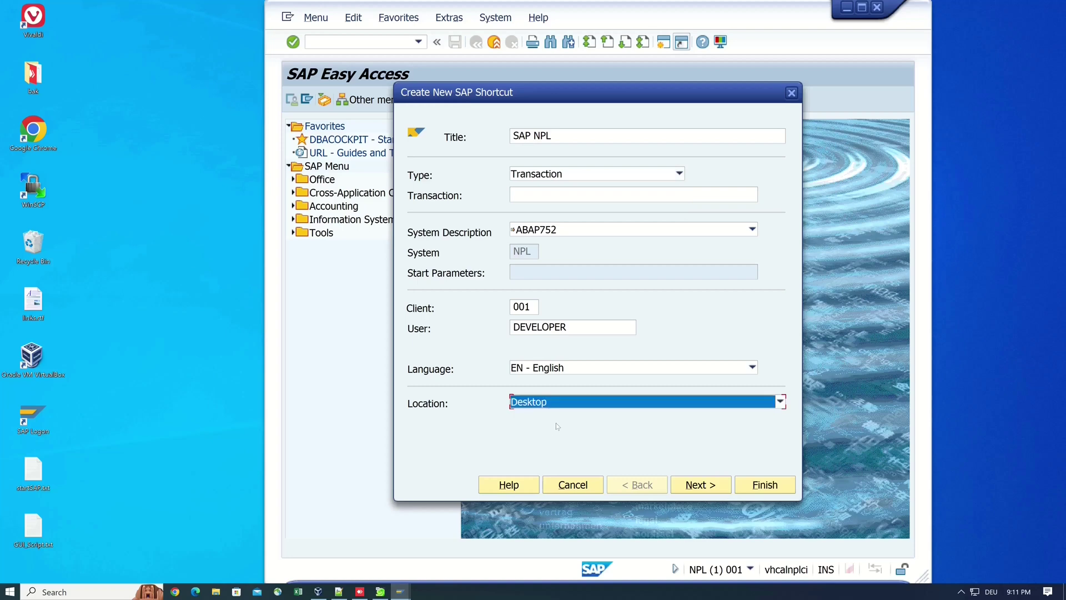
{"action": "left_click", "coordinate": [711, 490]}
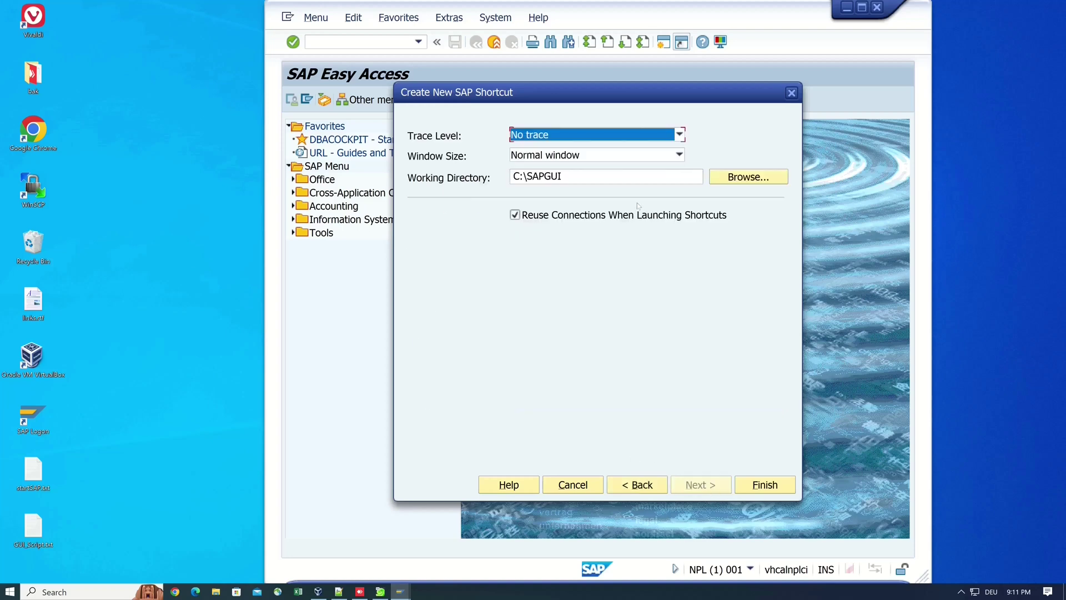
{"action": "left_click", "coordinate": [762, 484]}
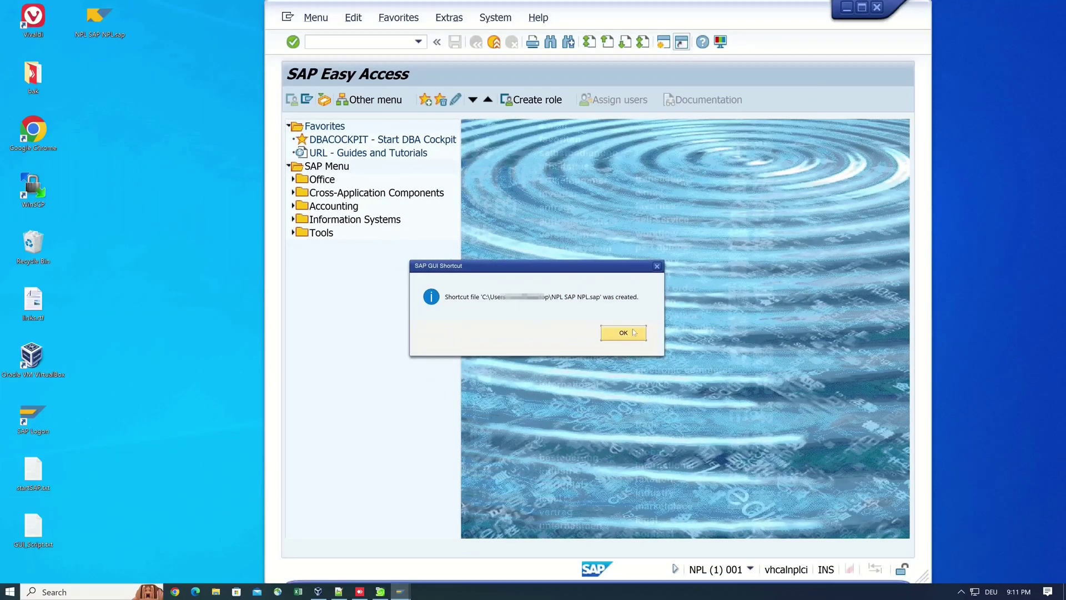
{"action": "left_click", "coordinate": [623, 332]}
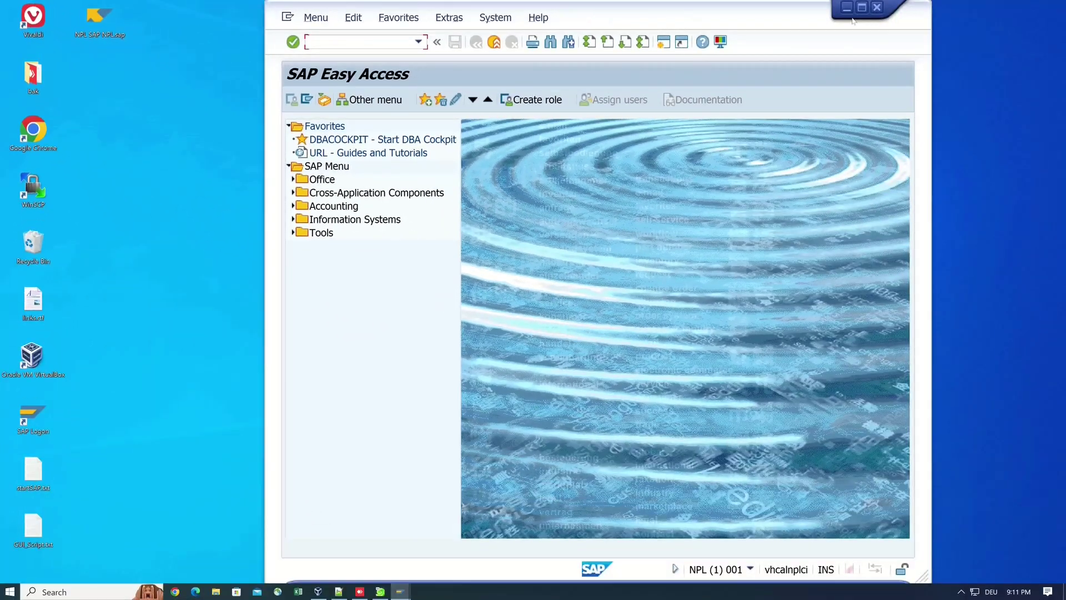
Step: Log off the NPL session and close SAP Logon
{"action": "left_click", "coordinate": [877, 7]}
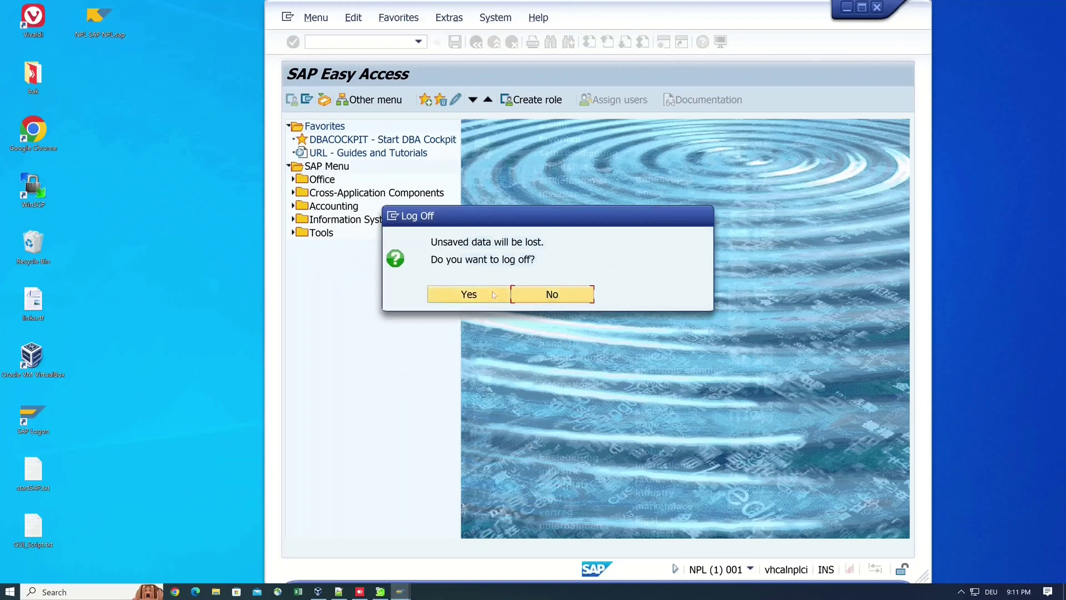
{"action": "left_click", "coordinate": [464, 294]}
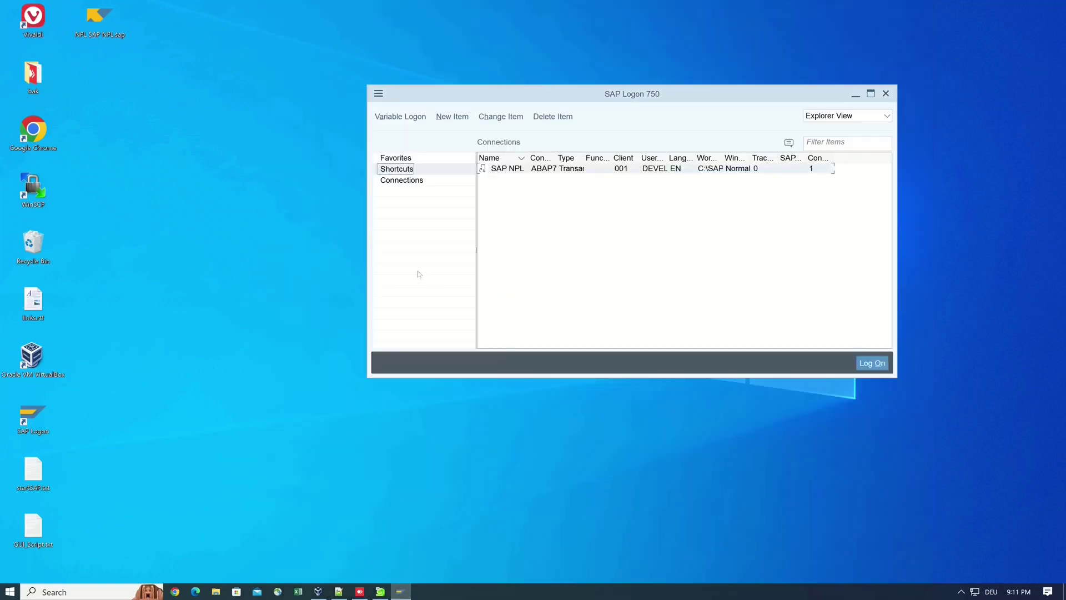
{"action": "left_click", "coordinate": [886, 94]}
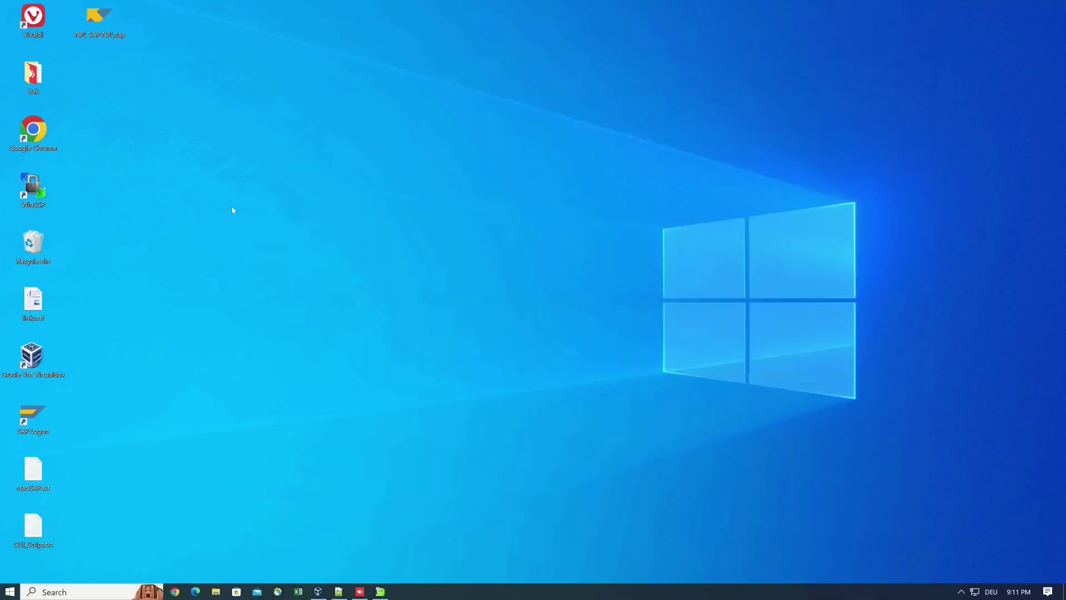
Step: Launch NPL SAP NPL.sap from the desktop, allow it, and log on with the password
{"action": "double_click", "coordinate": [99, 18]}
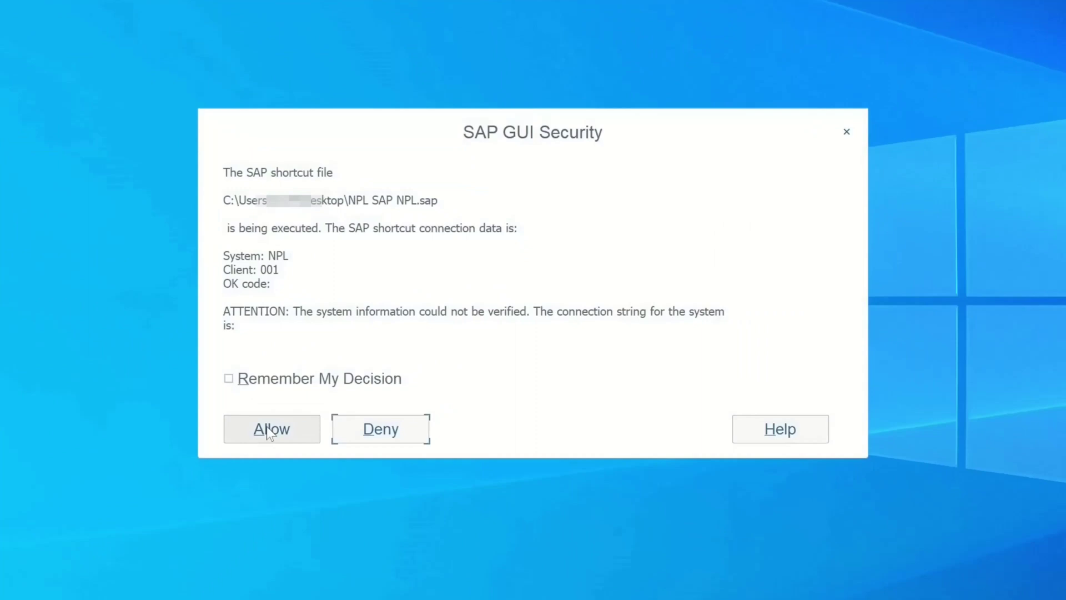
{"action": "left_click", "coordinate": [267, 428]}
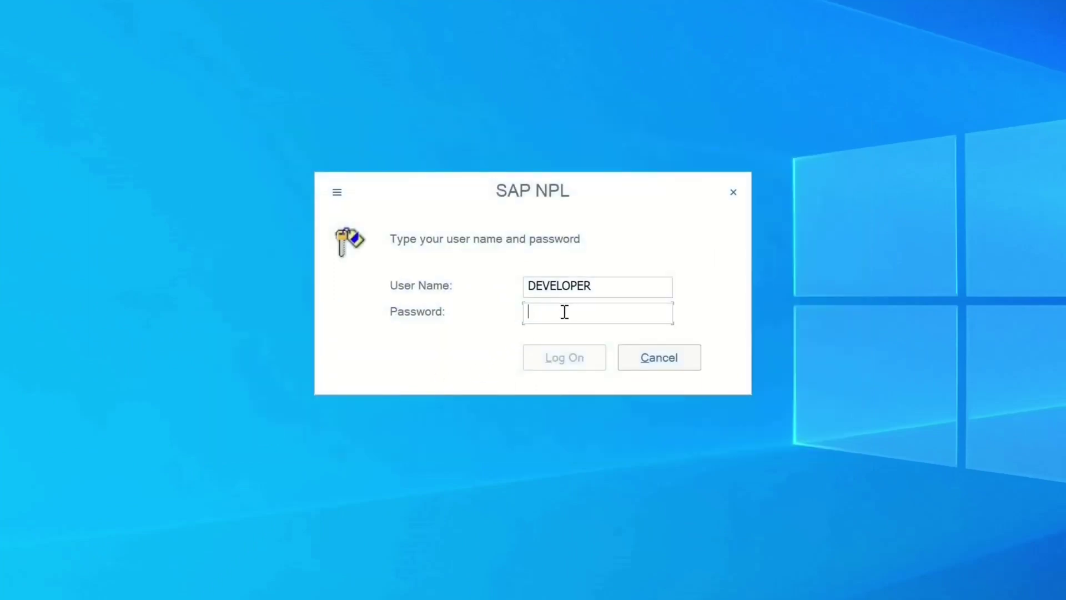
{"action": "type", "text": "Down1oad"}
{"action": "left_click", "coordinate": [566, 357]}
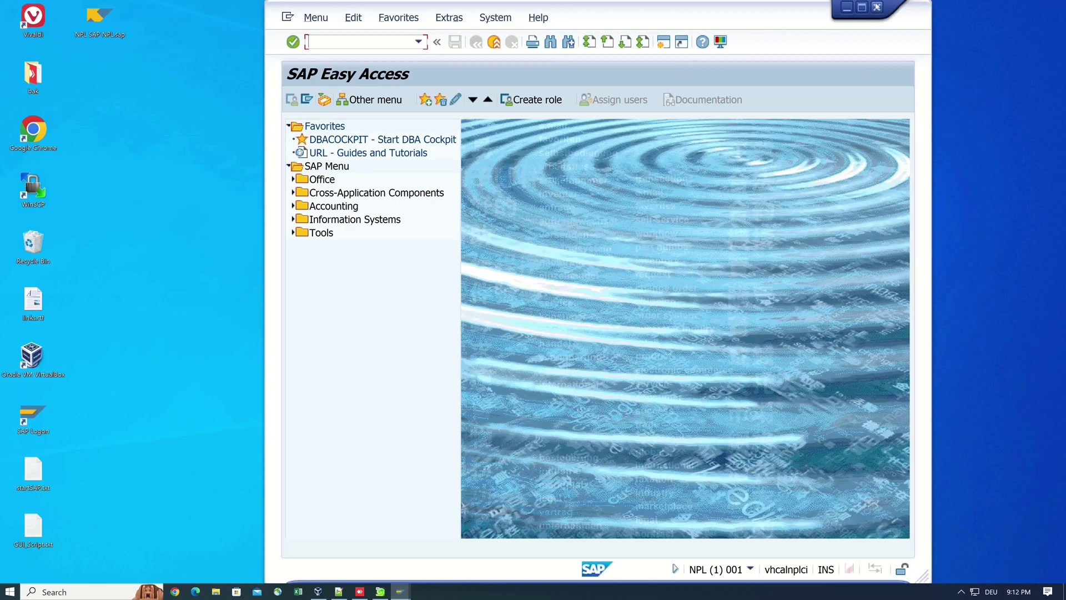
Step: Log off NPL, restart SAP Logon from the desktop, and move its window to the upper left
{"action": "left_click", "coordinate": [878, 8]}
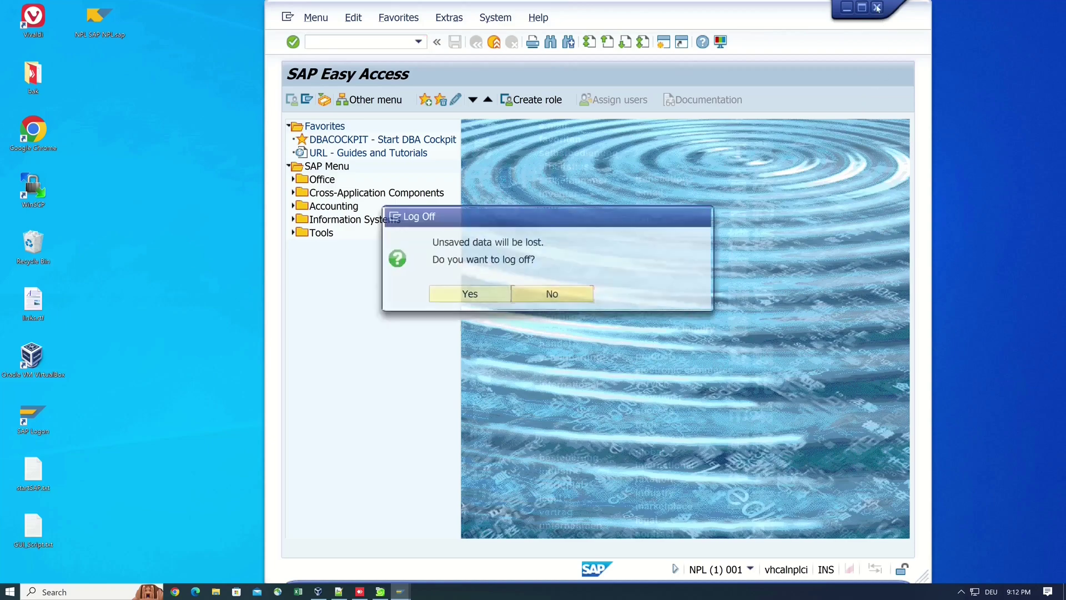
{"action": "left_click", "coordinate": [484, 300]}
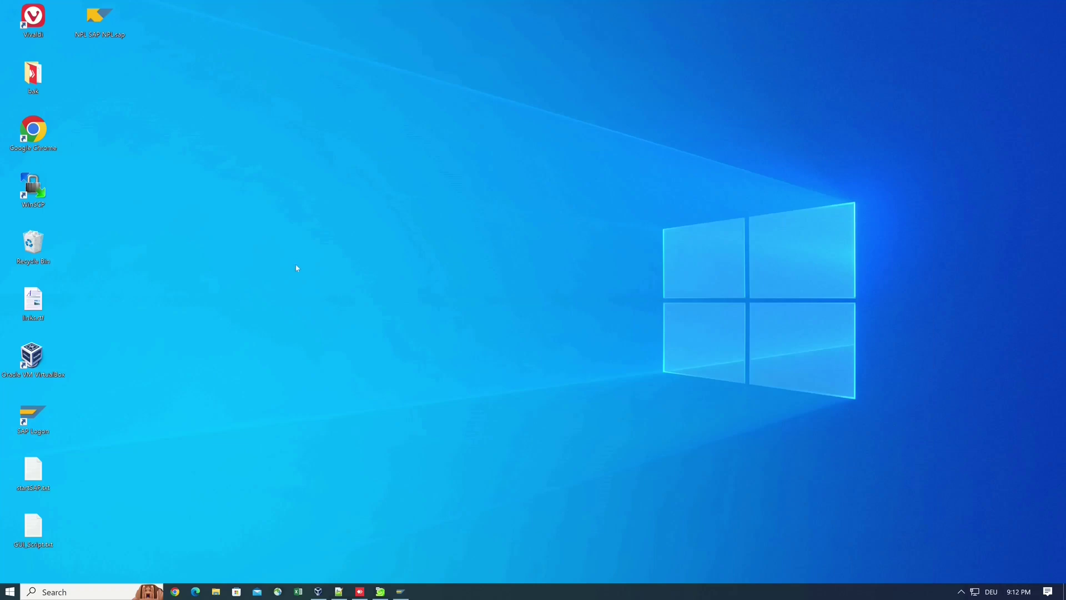
{"action": "double_click", "coordinate": [30, 415]}
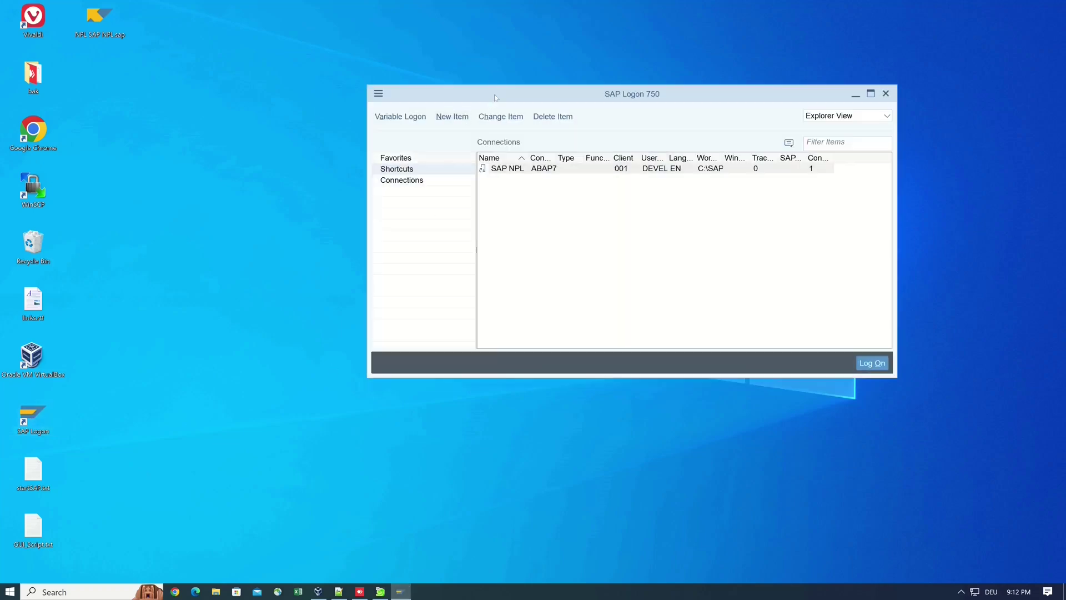
{"action": "left_click_drag", "start_coordinate": [448, 95], "coordinate": [308, 43]}
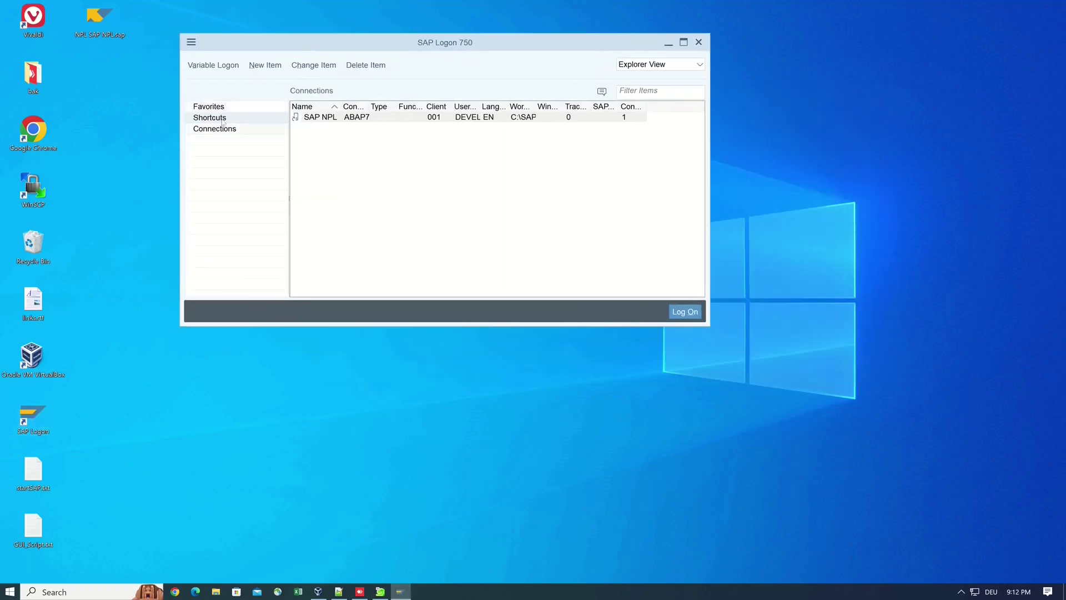